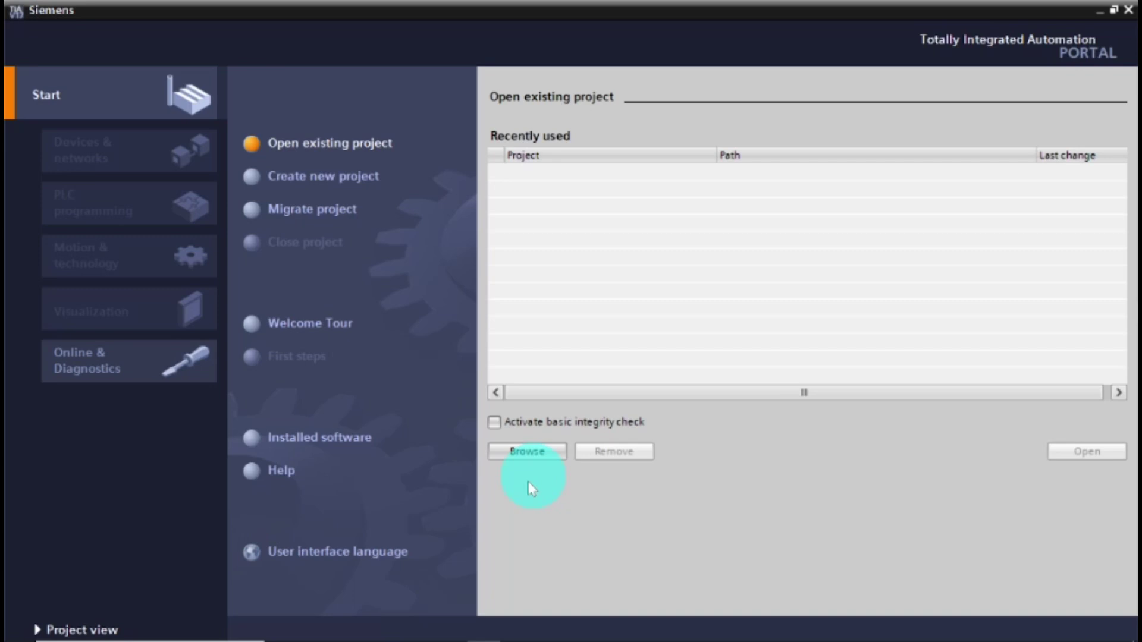
Step: Open Online & Diagnostics to start a search for accessible devices
{"action": "left_click", "coordinate": [123, 383]}
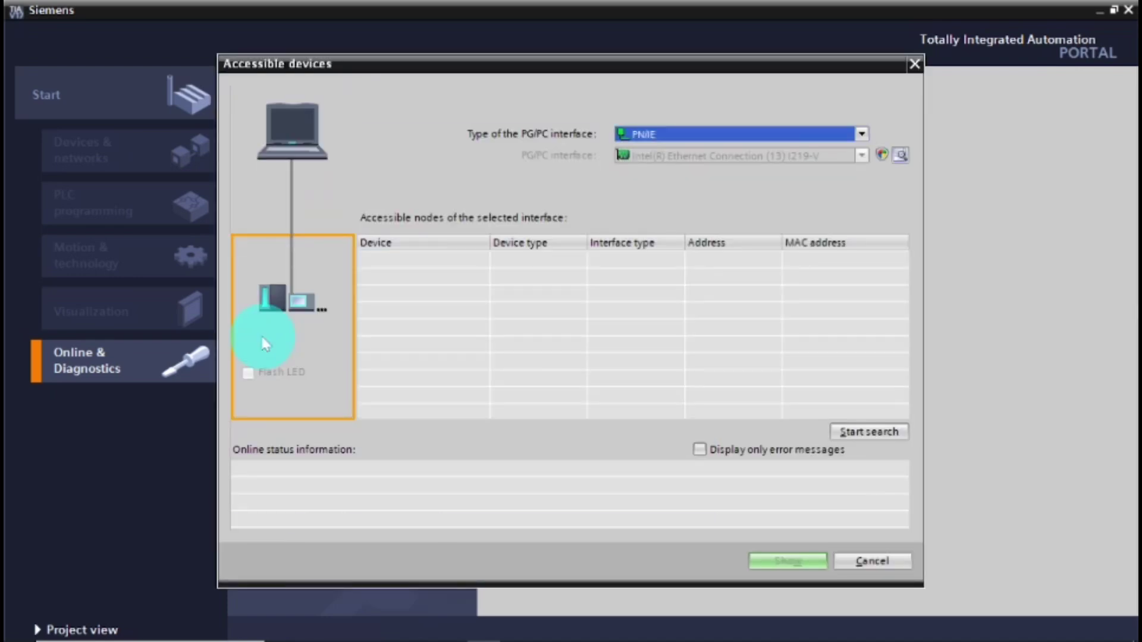
Step: Search the PN/IE network, select plc_1 at 192.168.0.1 and show it in online access
{"action": "left_click", "coordinate": [863, 134]}
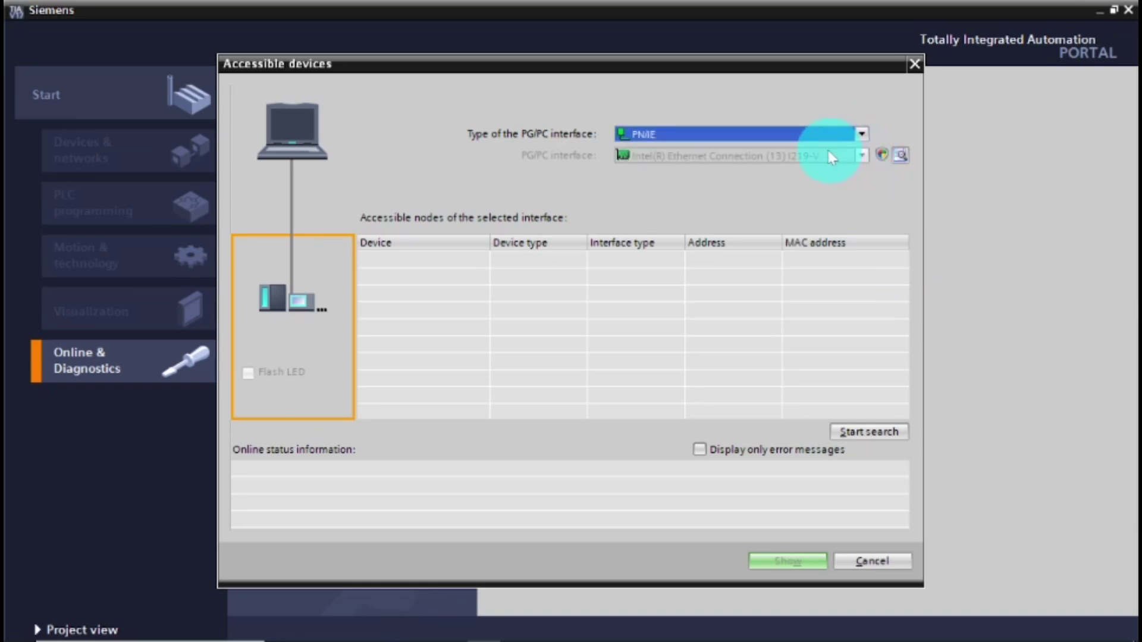
{"action": "left_click", "coordinate": [897, 439]}
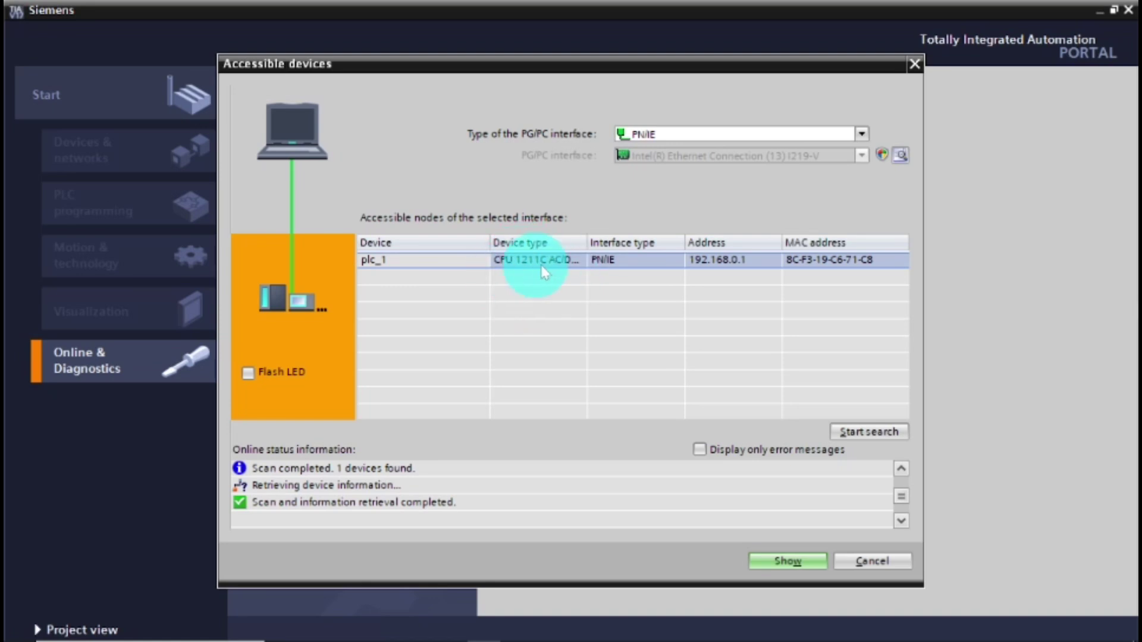
{"action": "left_click", "coordinate": [781, 562]}
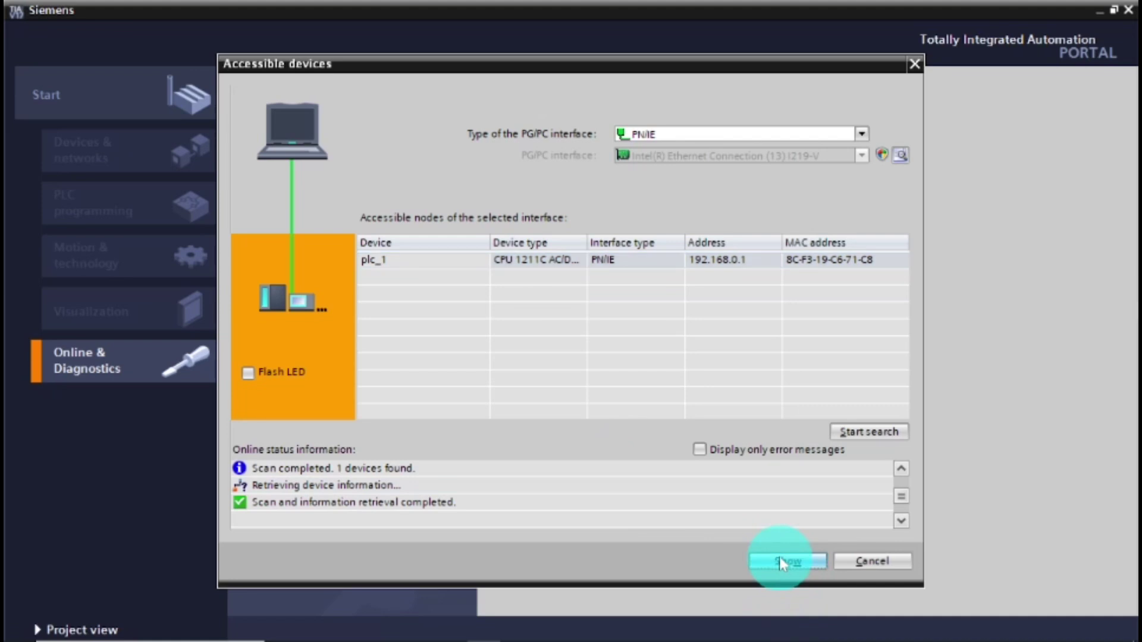
{"action": "left_click", "coordinate": [781, 559]}
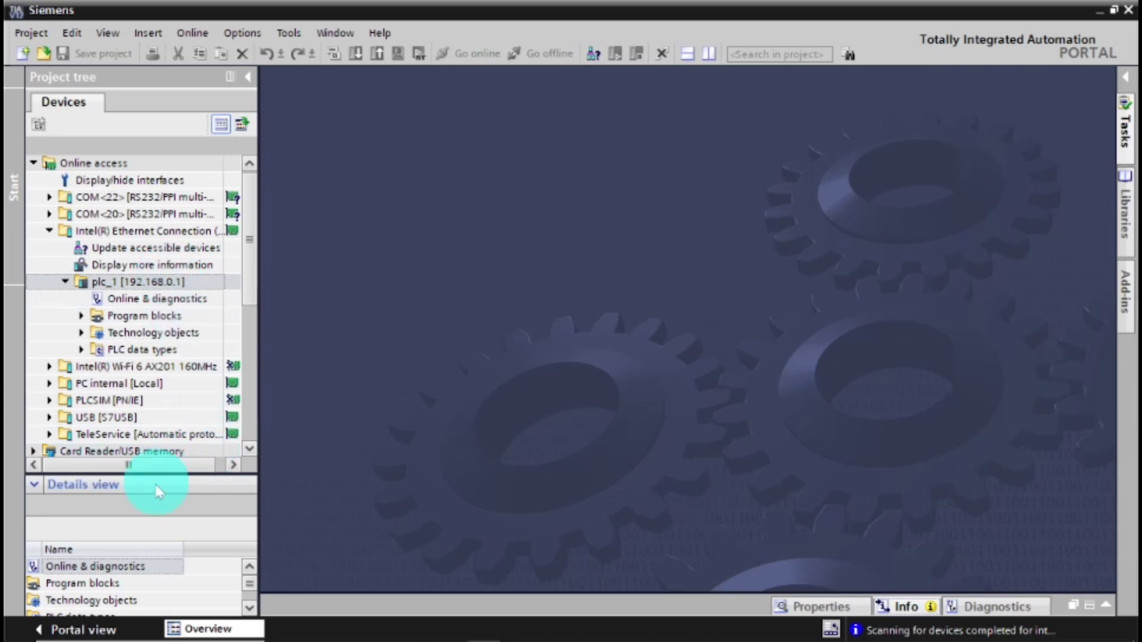
Step: Create a new project named 'YOUTUBE L2' from the portal's Start tasks
{"action": "left_click", "coordinate": [89, 630]}
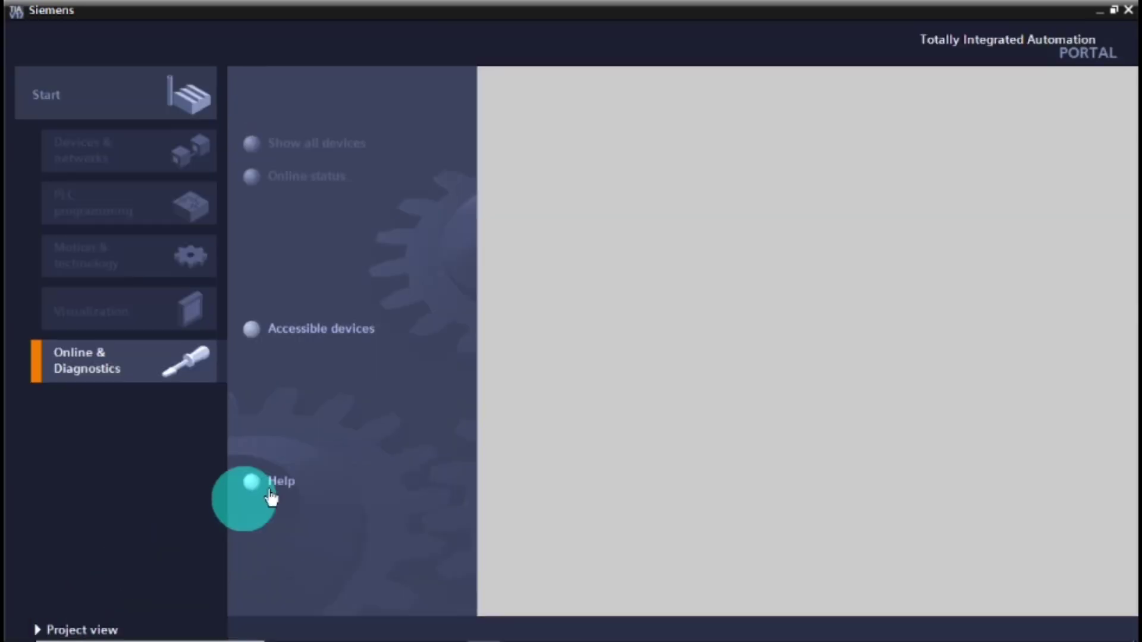
{"action": "left_click", "coordinate": [150, 118]}
{"action": "left_click", "coordinate": [274, 181]}
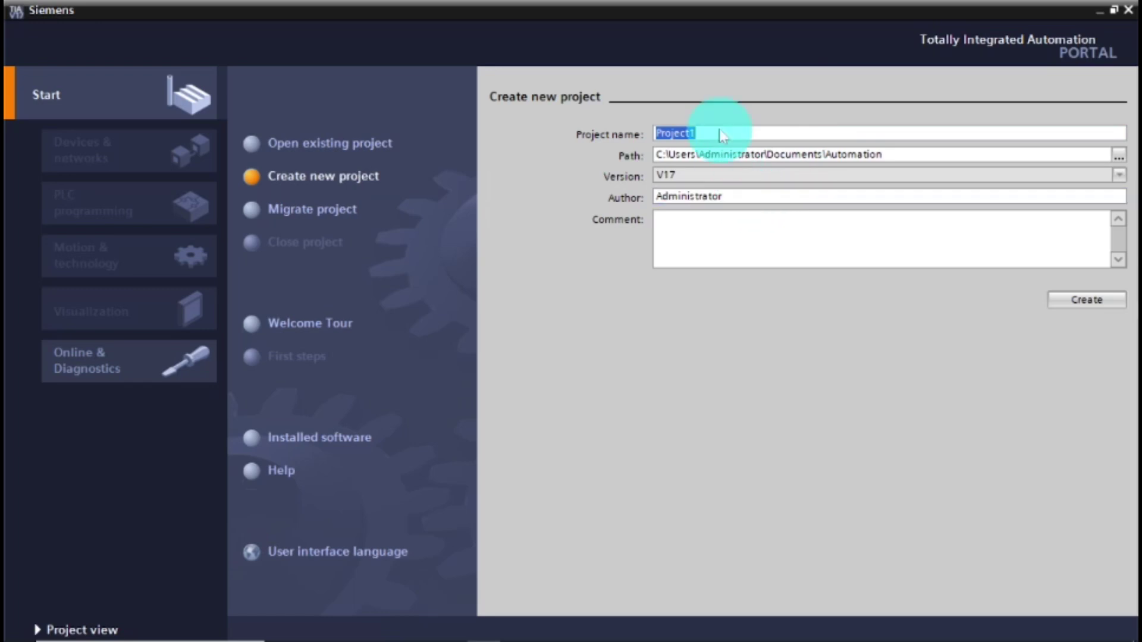
{"action": "type", "text": "YOUTUBE"}
{"action": "type", "text": " L"}
{"action": "type", "text": "2"}
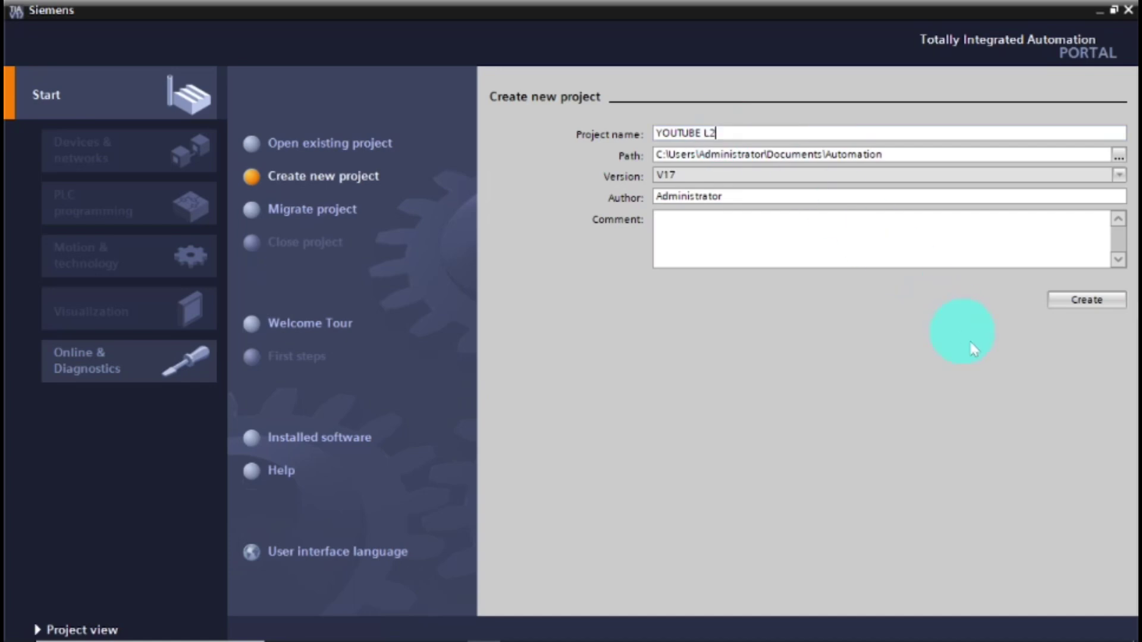
{"action": "left_click", "coordinate": [1098, 306]}
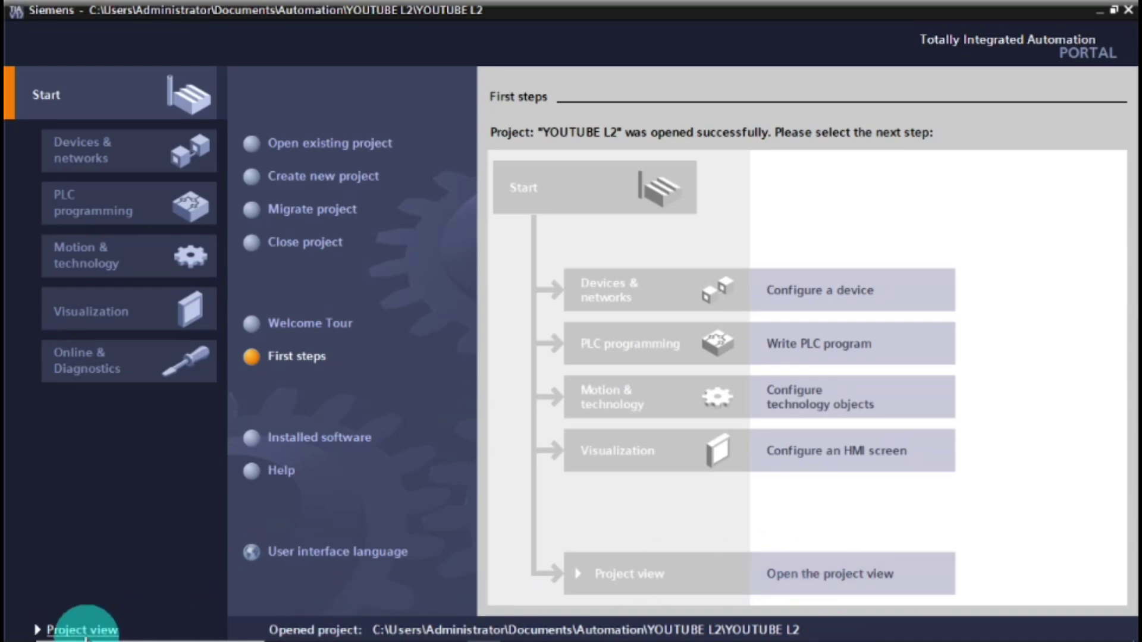
Step: Switch to Project view, select the YOUTUBE L2 root and open the Online menu
{"action": "left_click", "coordinate": [83, 630]}
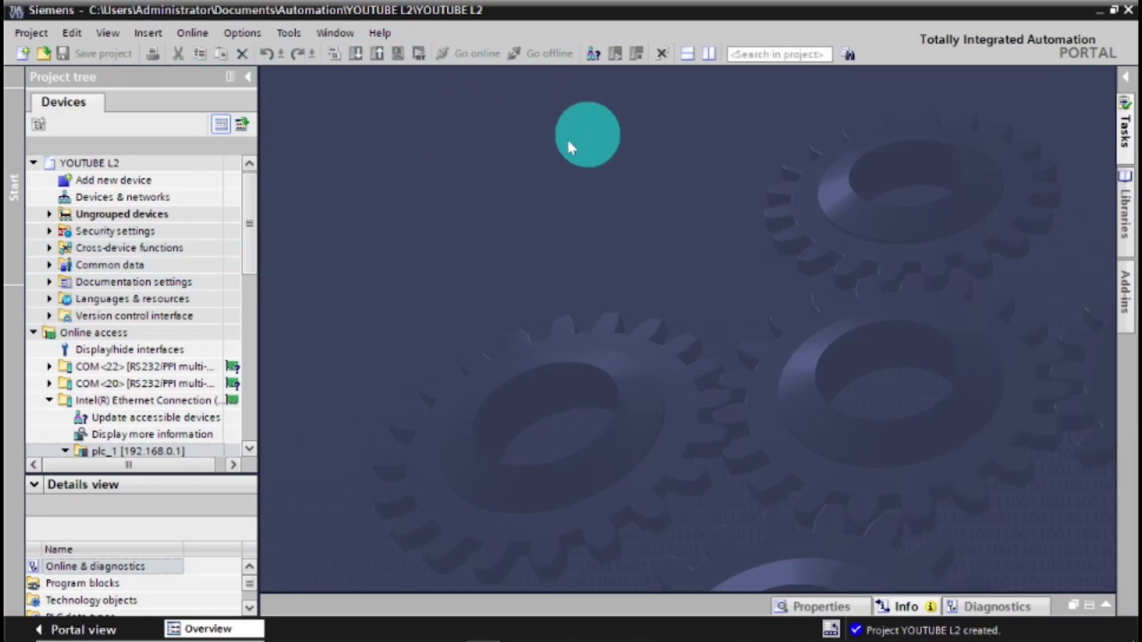
{"action": "left_click", "coordinate": [192, 33]}
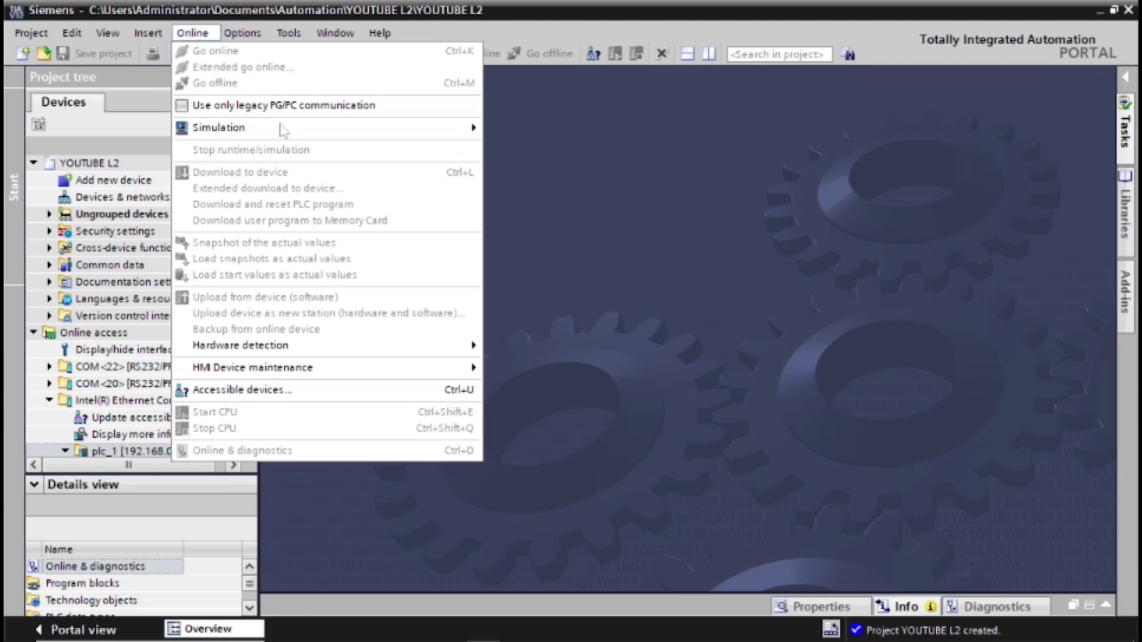
{"action": "left_click", "coordinate": [637, 254]}
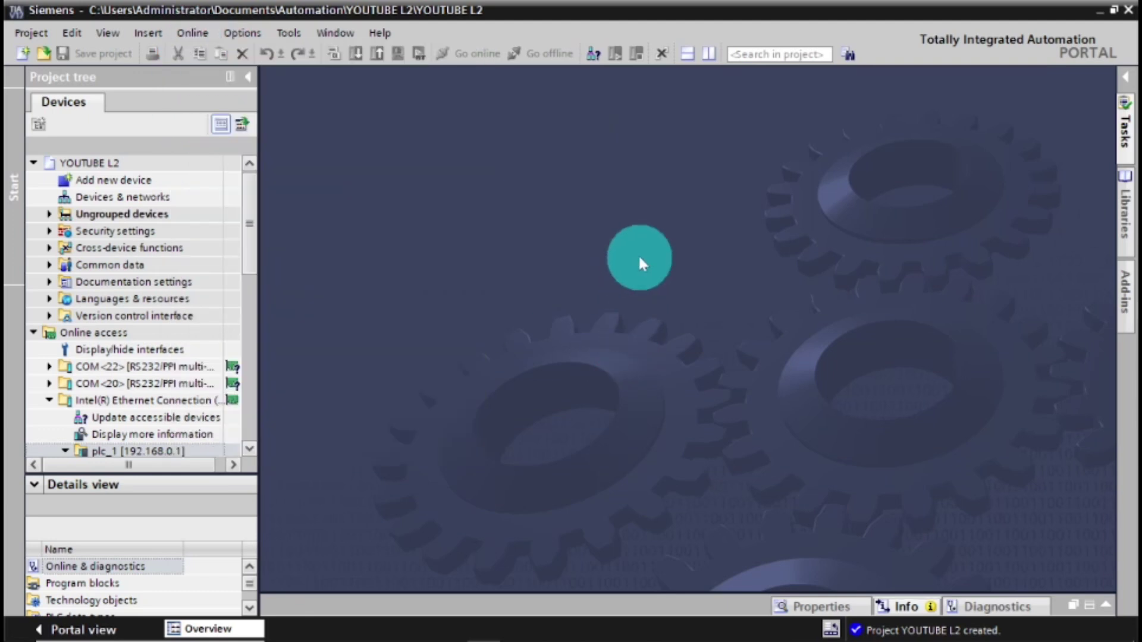
{"action": "left_click", "coordinate": [94, 163]}
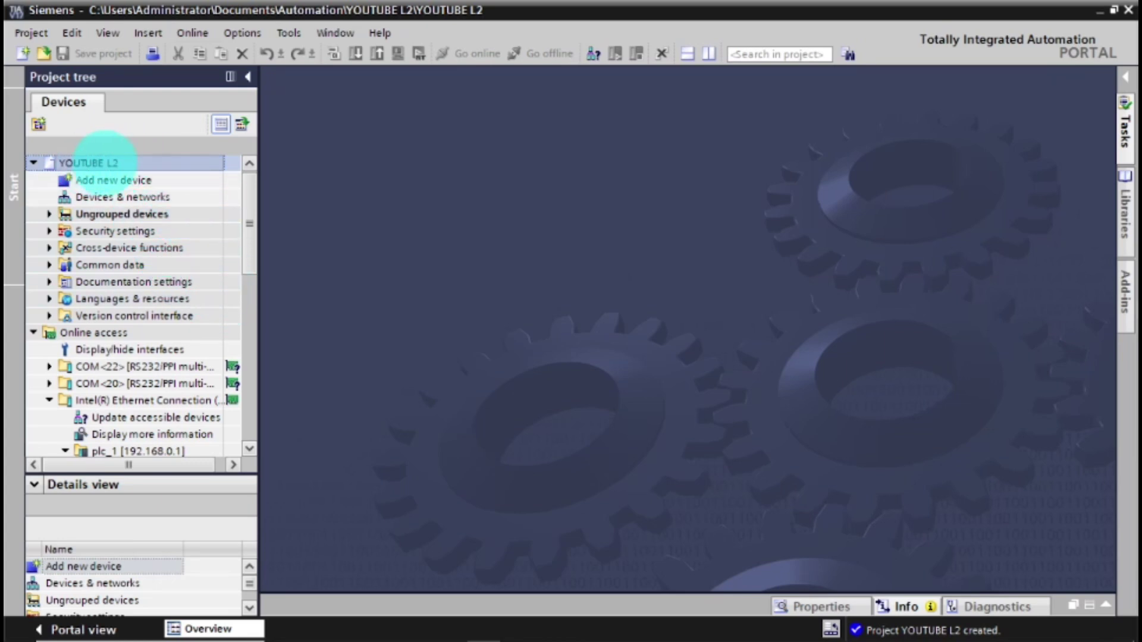
{"action": "left_click", "coordinate": [147, 162]}
{"action": "key", "text": "Return"}
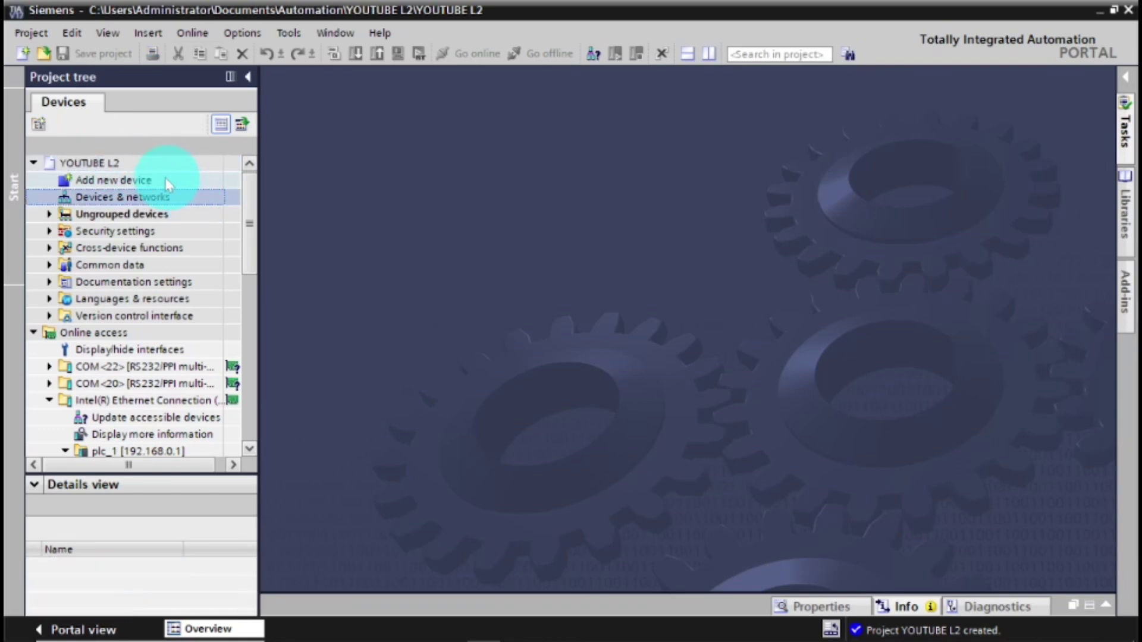
{"action": "left_click", "coordinate": [192, 33]}
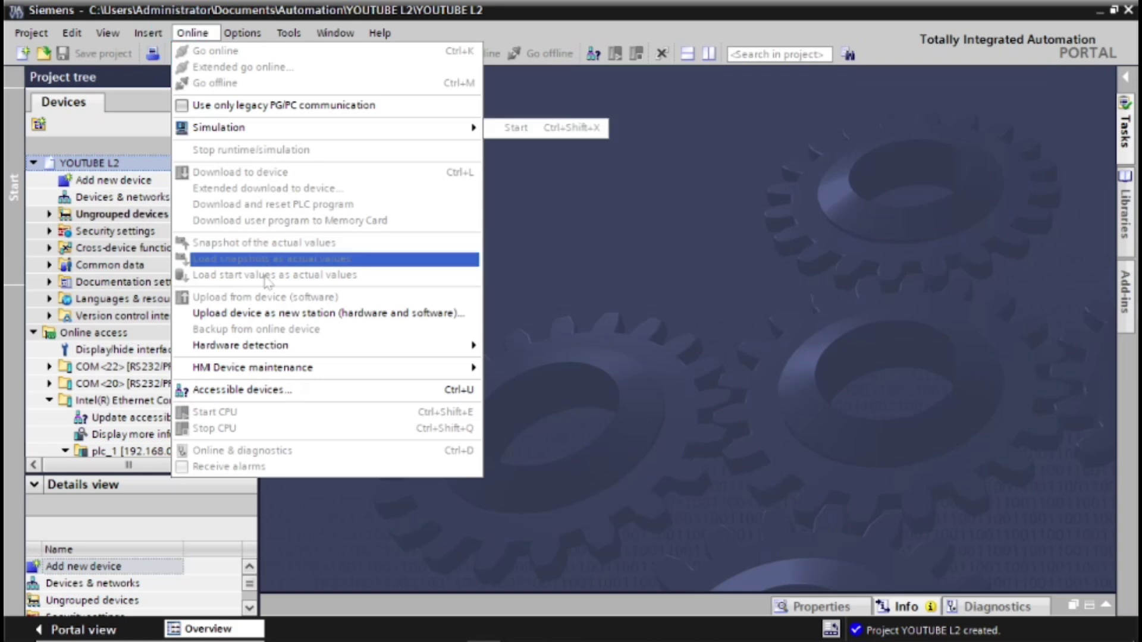
Step: Upload the device as a new station, searching the network and flashing plc_1's LED
{"action": "left_click", "coordinate": [267, 315]}
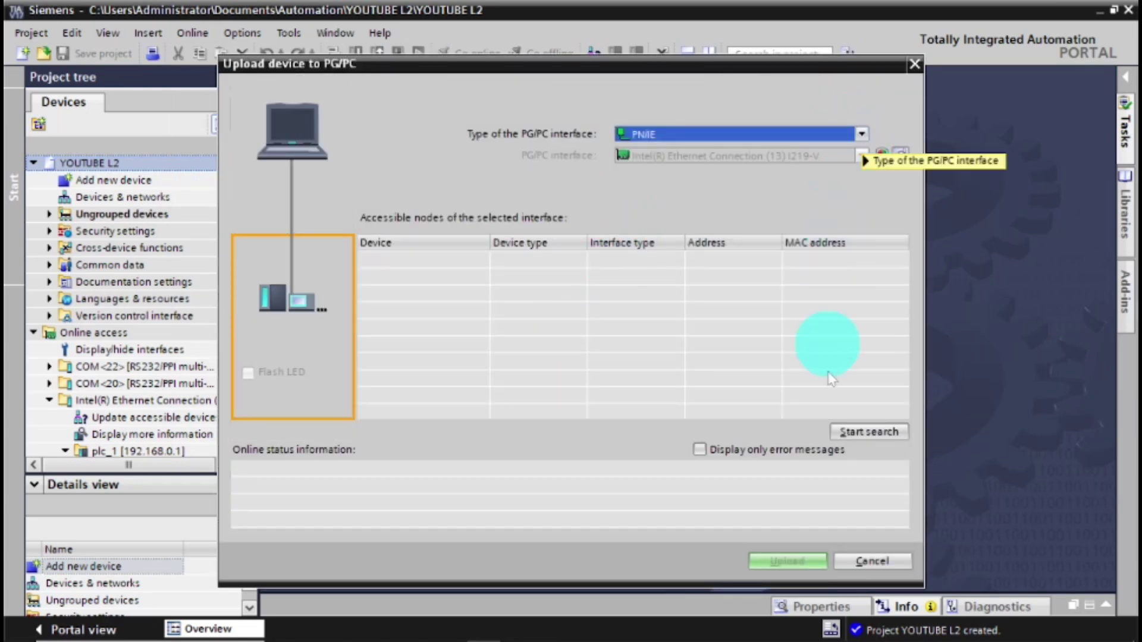
{"action": "left_click", "coordinate": [865, 433]}
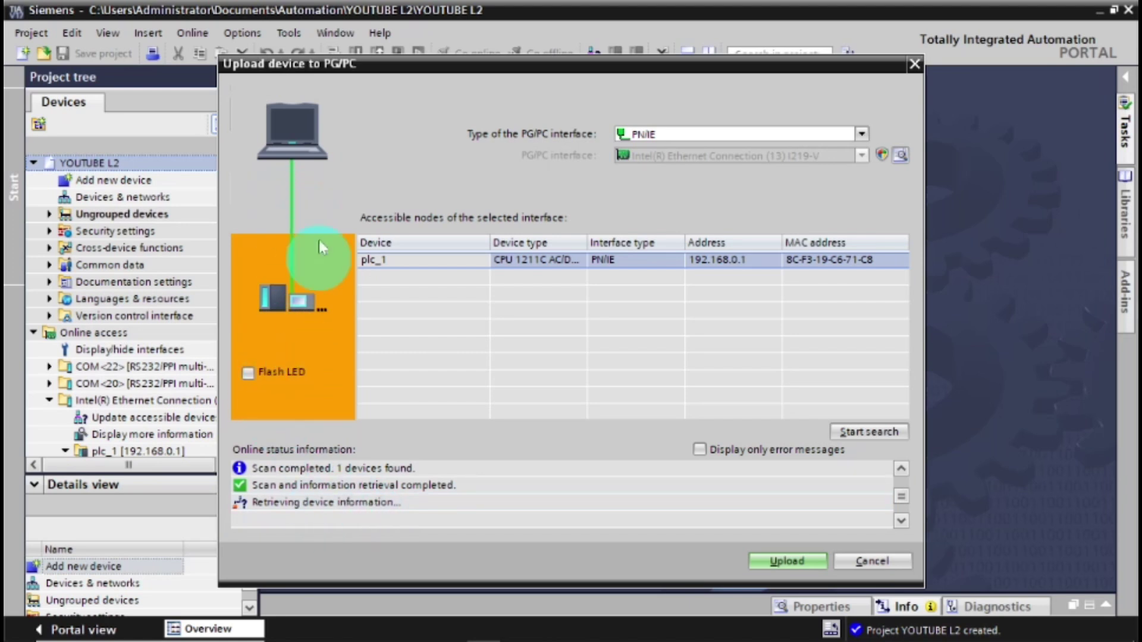
{"action": "left_click", "coordinate": [254, 381]}
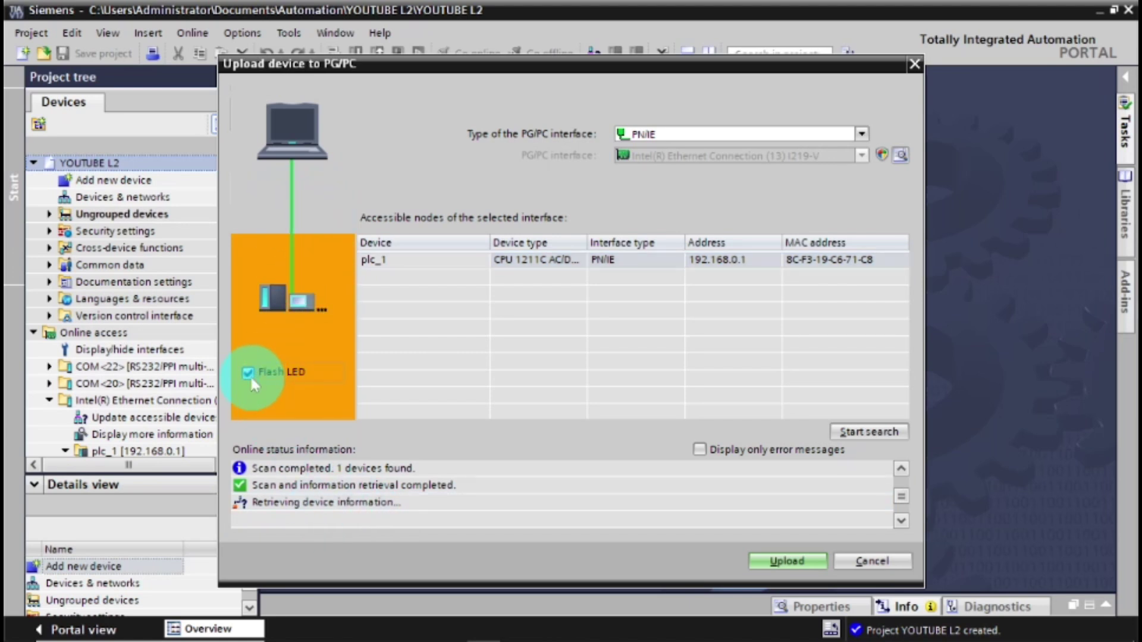
{"action": "left_click", "coordinate": [251, 380]}
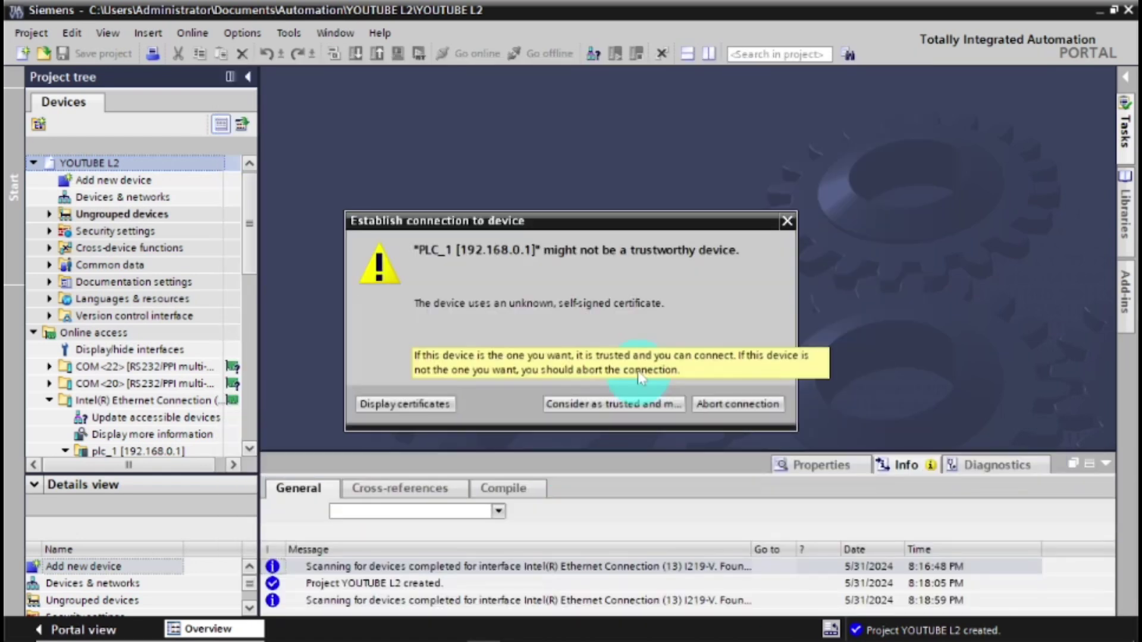
Step: Trust plc_1's self-signed certificate so the upload can complete
{"action": "left_click", "coordinate": [618, 404]}
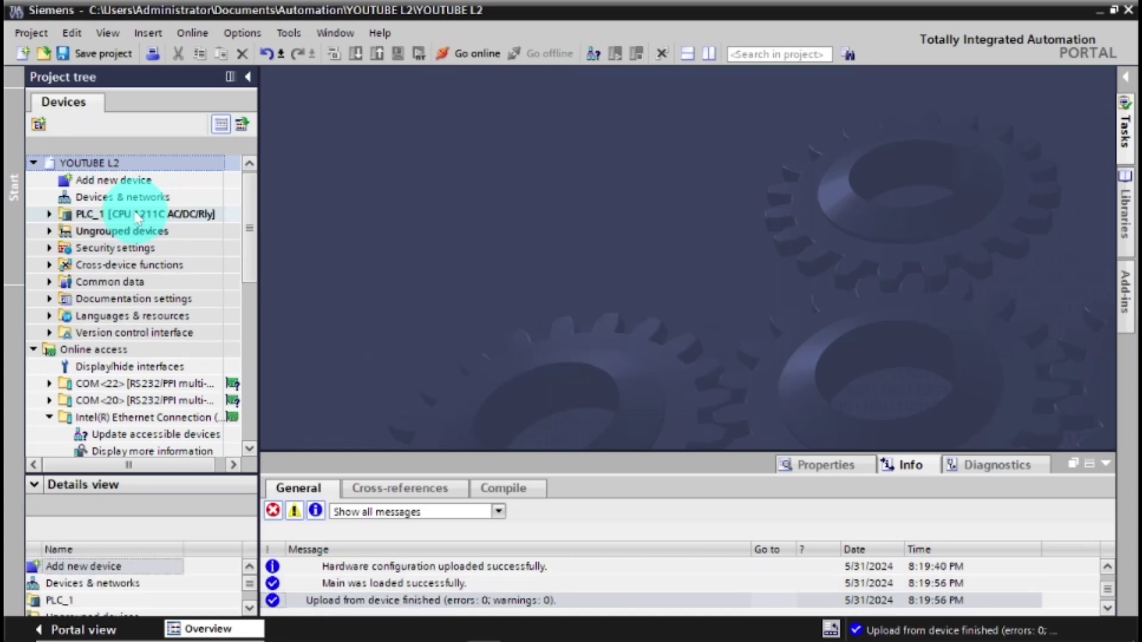
Step: Open PLC_1's device configuration and select Main [OB1] under Program blocks
{"action": "left_click", "coordinate": [50, 214]}
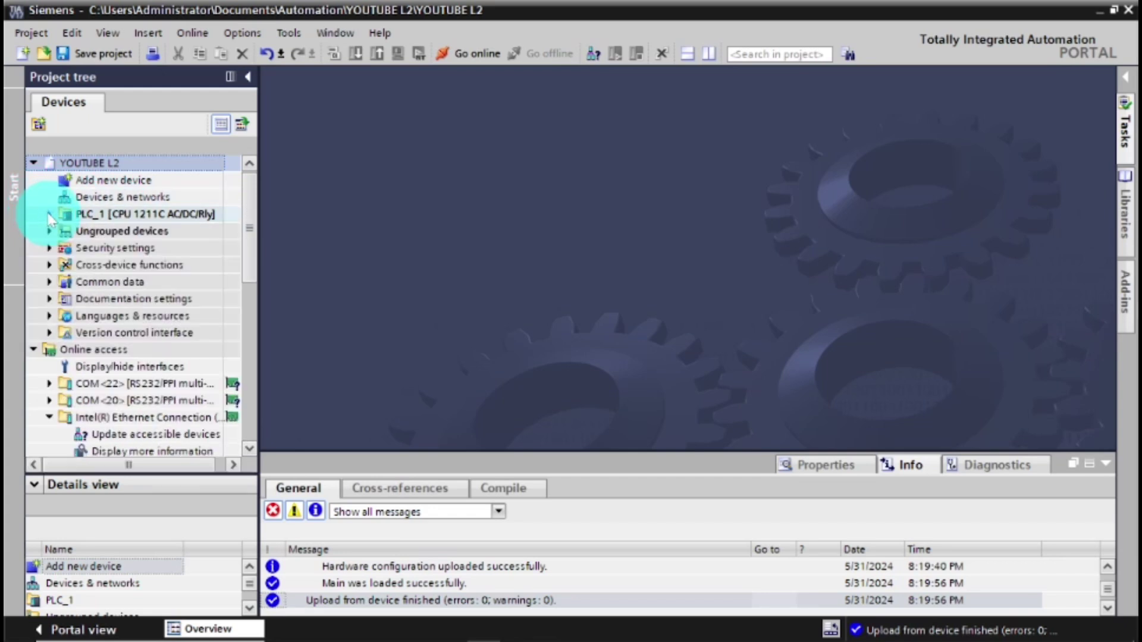
{"action": "left_click", "coordinate": [50, 214]}
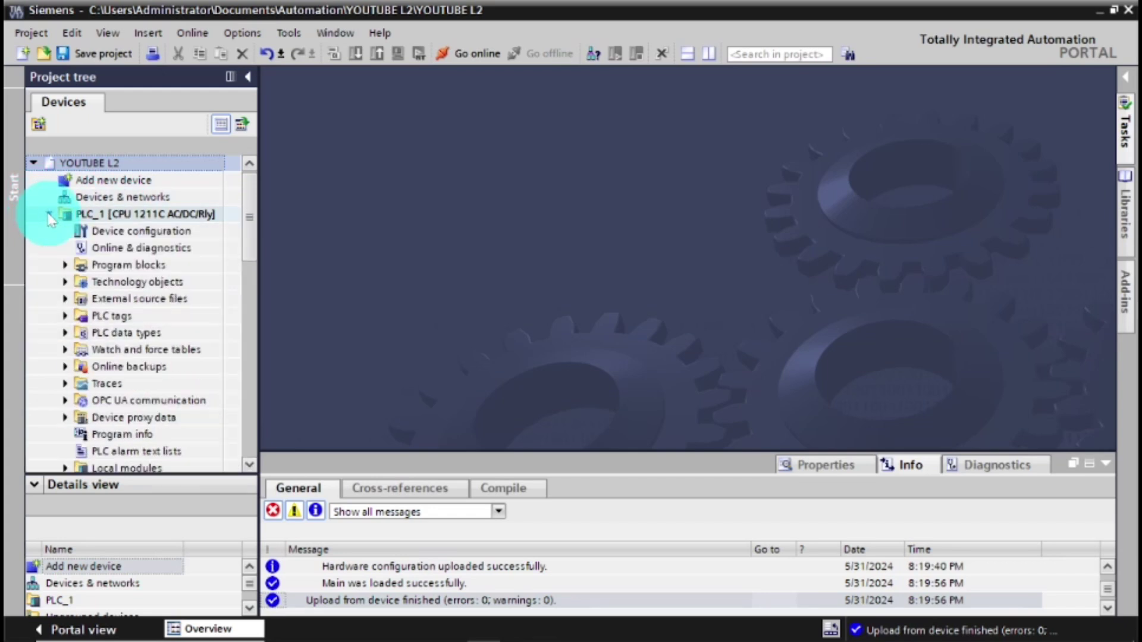
{"action": "left_click", "coordinate": [131, 237]}
{"action": "double_click", "coordinate": [129, 232]}
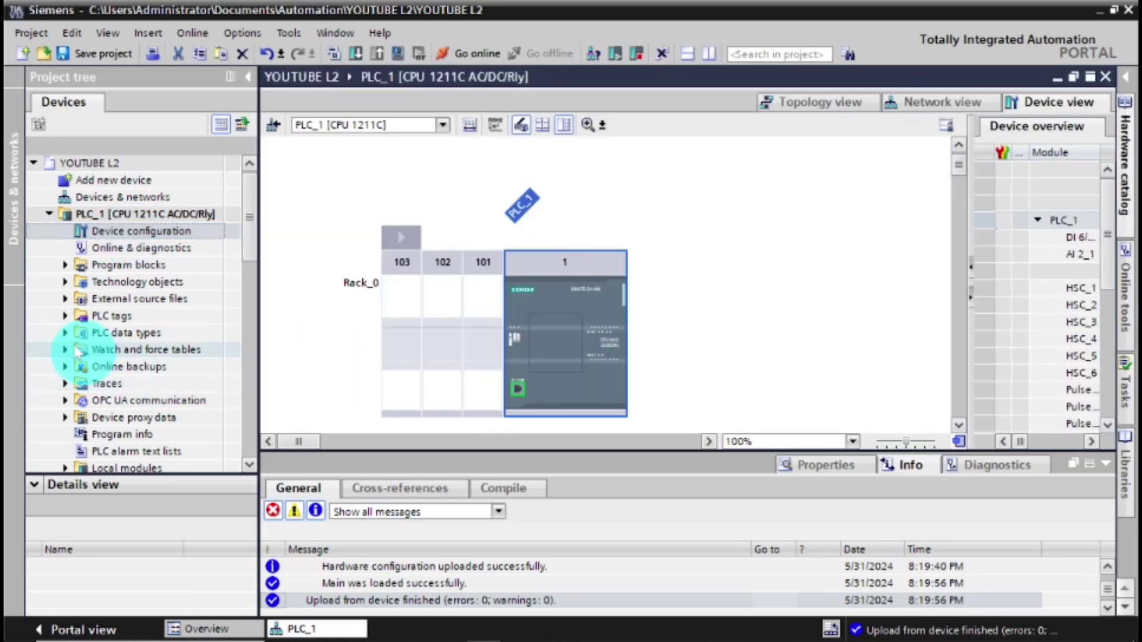
{"action": "left_click", "coordinate": [66, 266]}
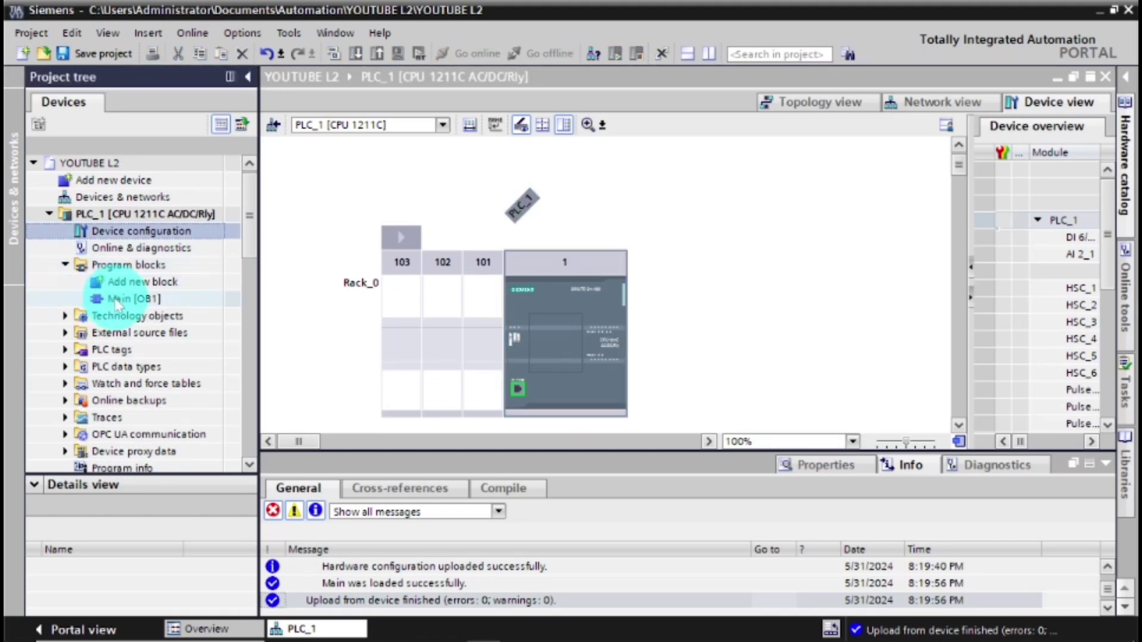
{"action": "left_click", "coordinate": [116, 300]}
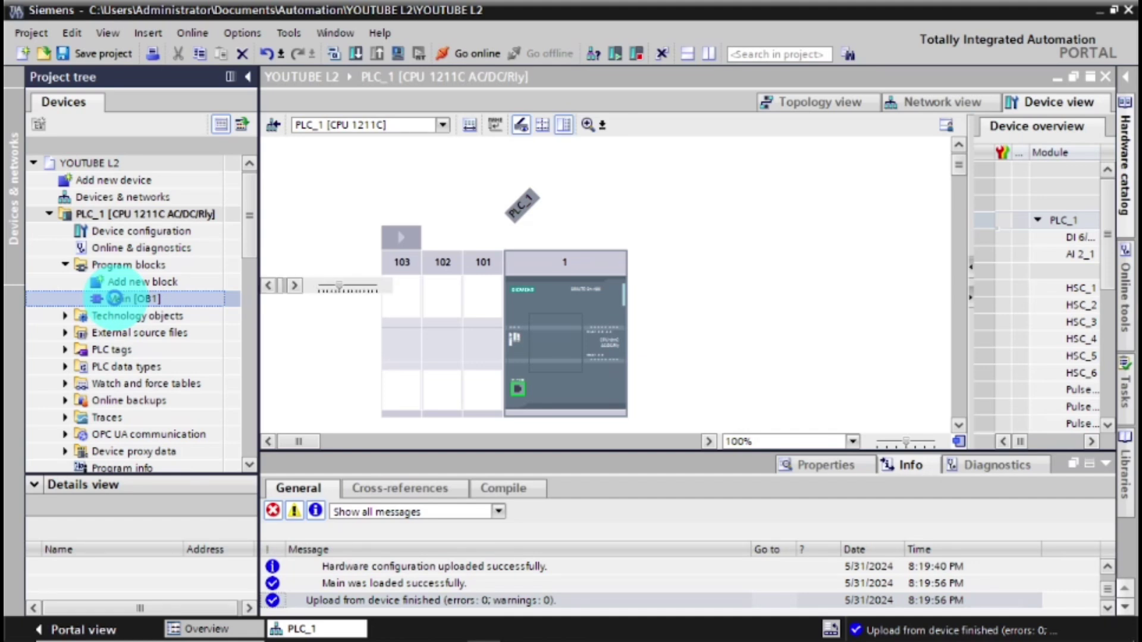
Step: Open the Main [OB1] ladder editor and go online to PLC_1 at 192.168.0.1
{"action": "double_click", "coordinate": [115, 299]}
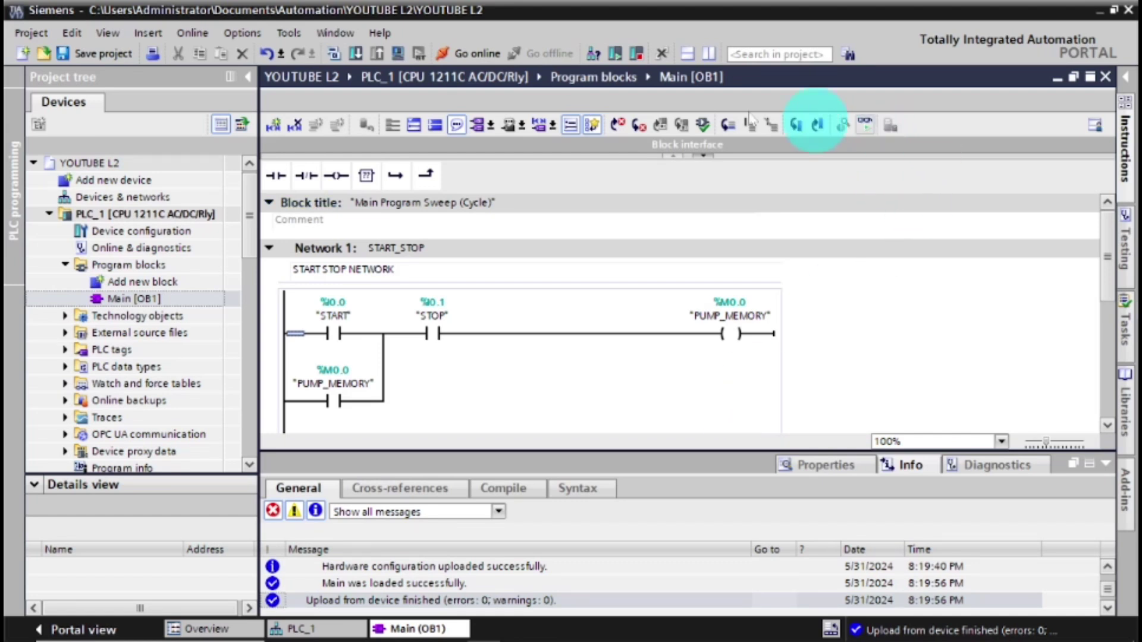
{"action": "left_click", "coordinate": [464, 55]}
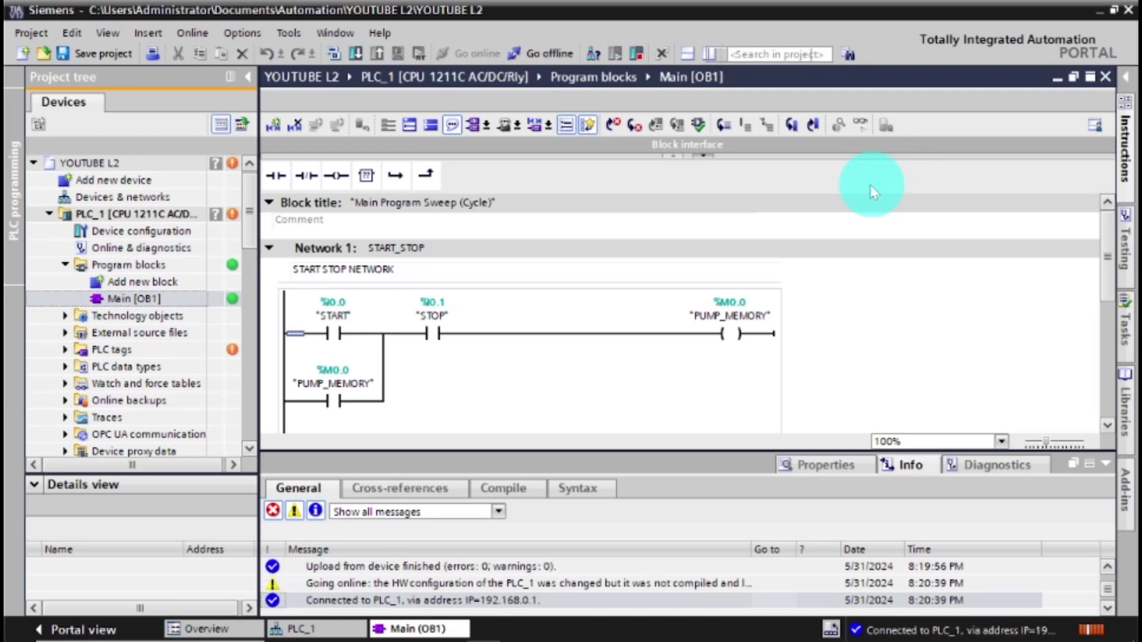
Step: Monitor Main [OB1] live, scrolling the START_STOP and RETAINER networks with the Info panel collapsed
{"action": "left_click", "coordinate": [860, 125]}
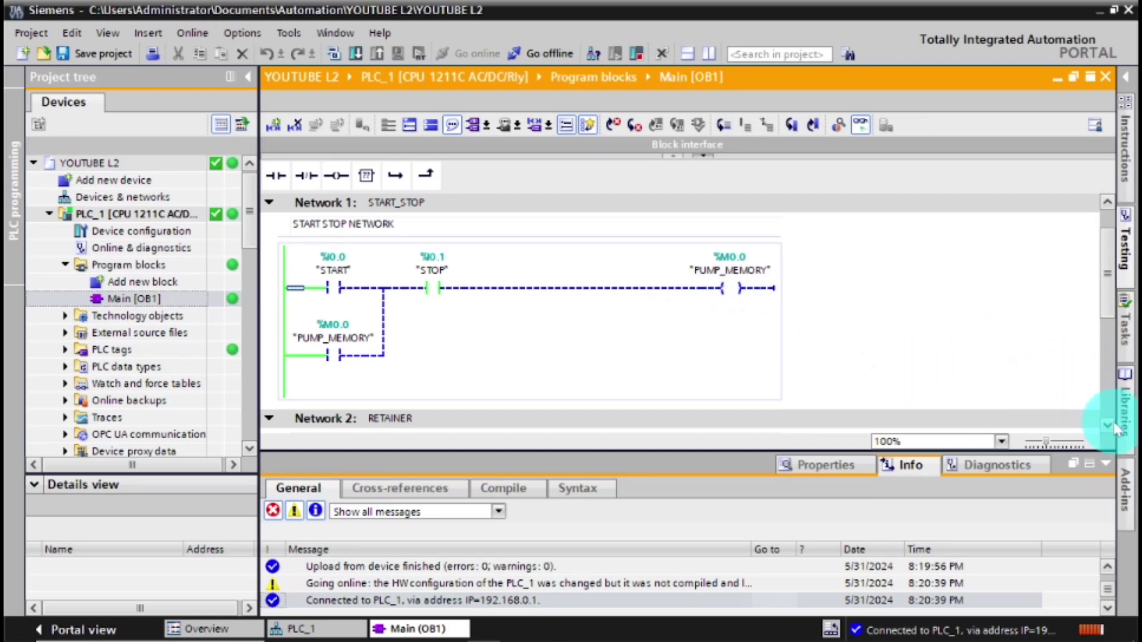
{"action": "scroll", "coordinate": [1110, 423], "scroll_direction": "down", "scroll_amount": 1}
{"action": "scroll", "coordinate": [1110, 427], "scroll_direction": "down", "scroll_amount": 1}
{"action": "scroll", "coordinate": [1110, 430], "scroll_direction": "down", "scroll_amount": 1}
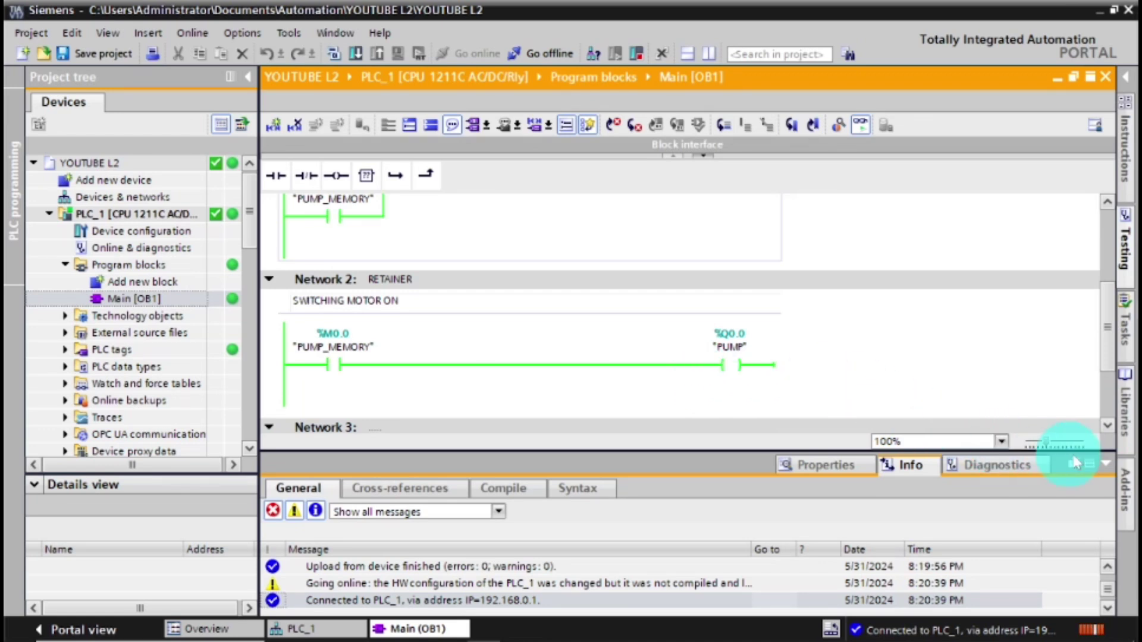
{"action": "left_click", "coordinate": [1106, 463]}
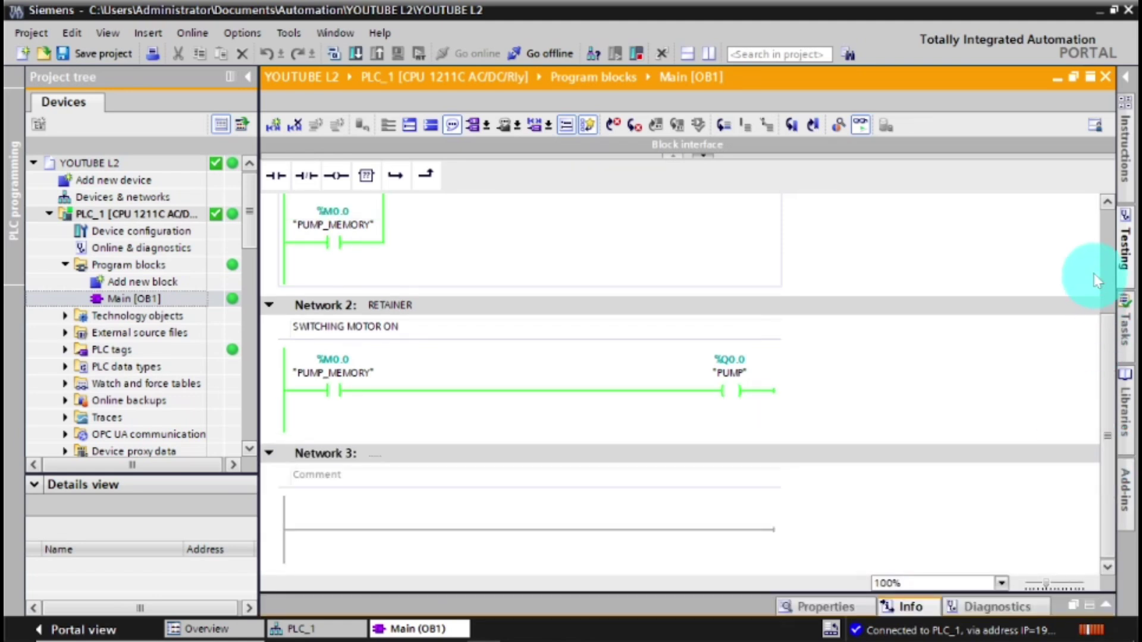
{"action": "scroll", "coordinate": [1115, 213], "scroll_direction": "up", "scroll_amount": 2}
{"action": "scroll", "coordinate": [1115, 213], "scroll_direction": "up", "scroll_amount": 1}
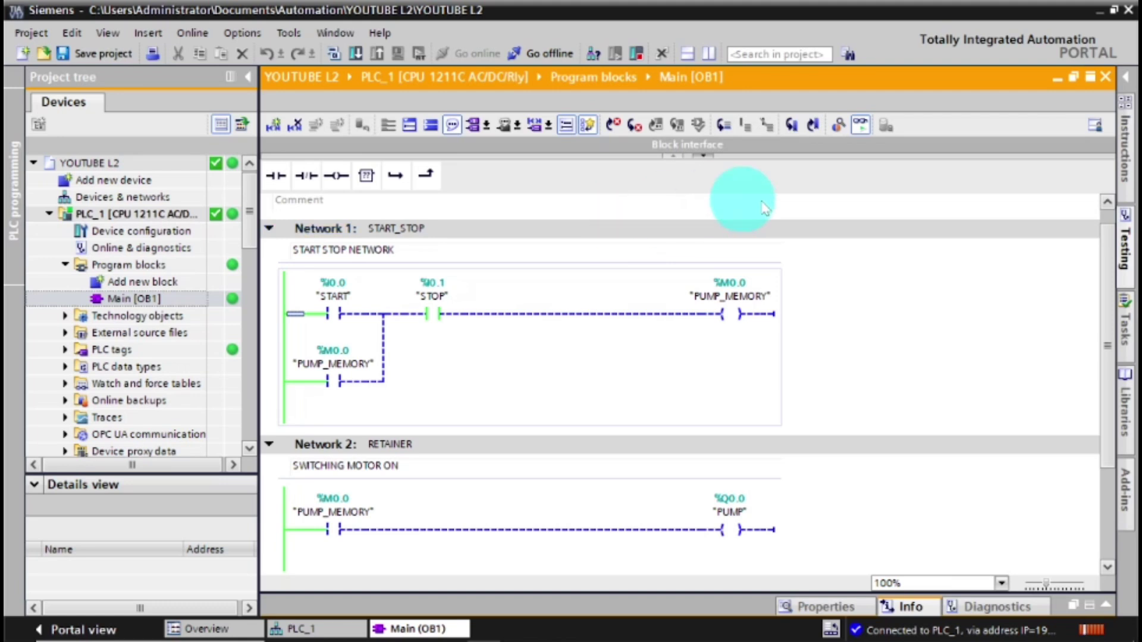
Step: Stop monitoring and confirm disconnecting from PLC_1
{"action": "left_click", "coordinate": [864, 132]}
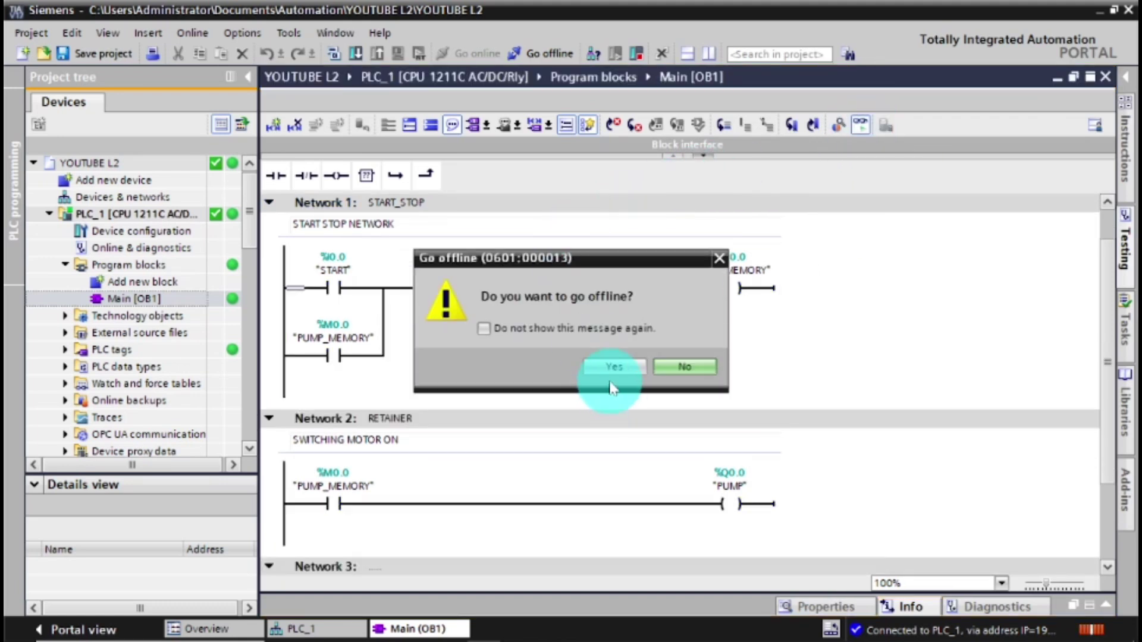
{"action": "left_click", "coordinate": [614, 367]}
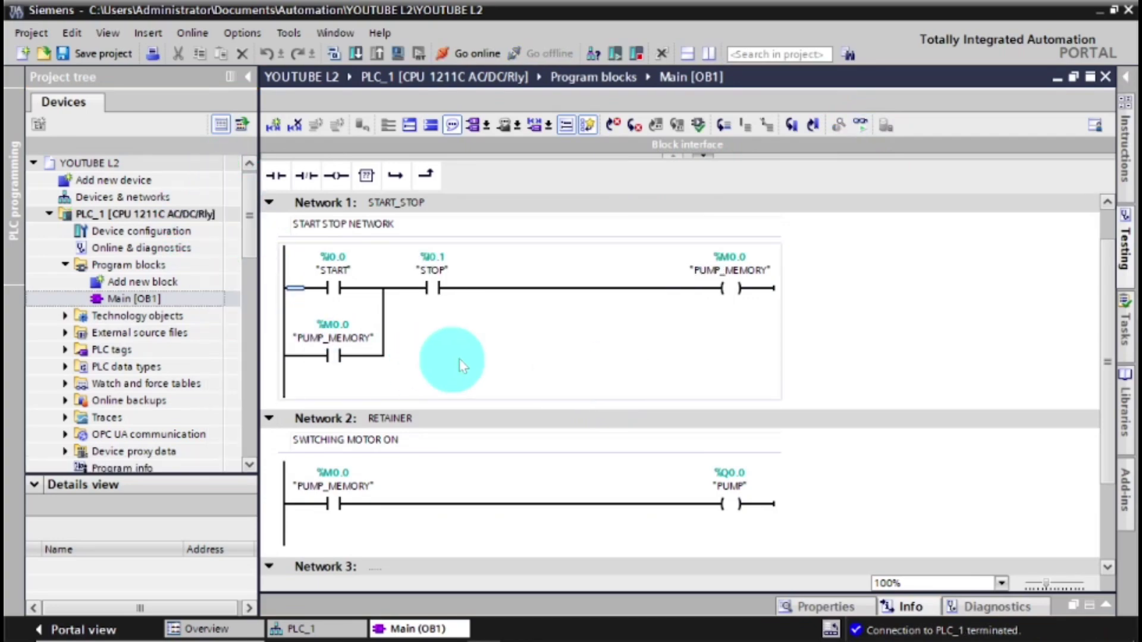